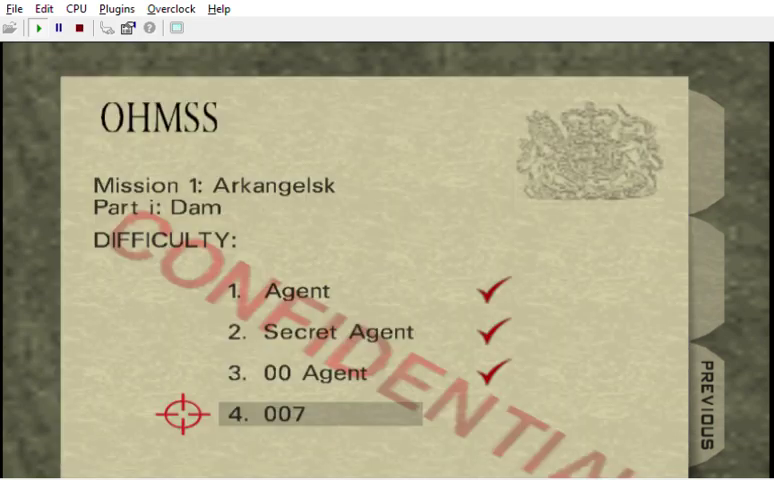
key(Return)
key(Return)
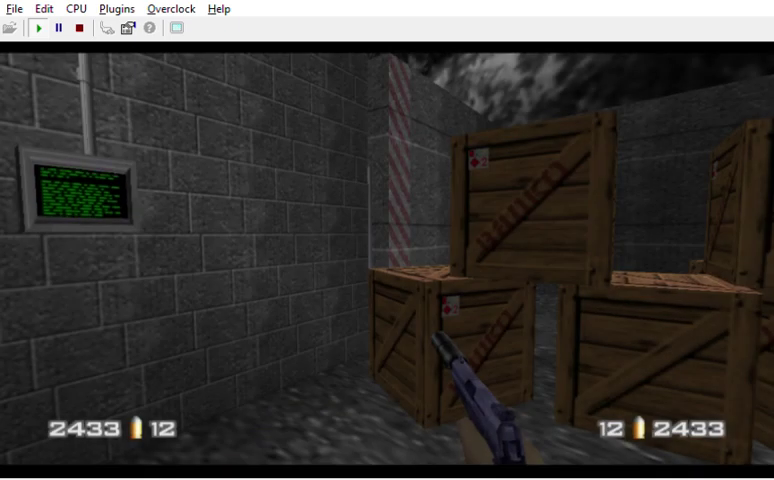
key(Return)
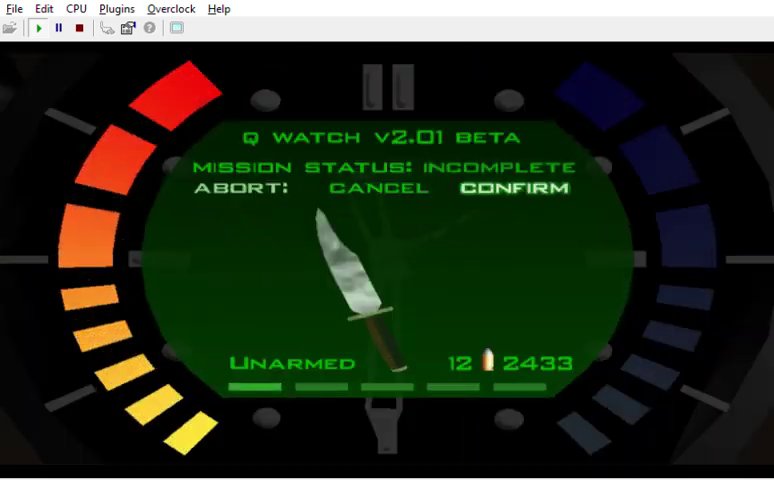
key(Return)
key(Return)
key(Return)
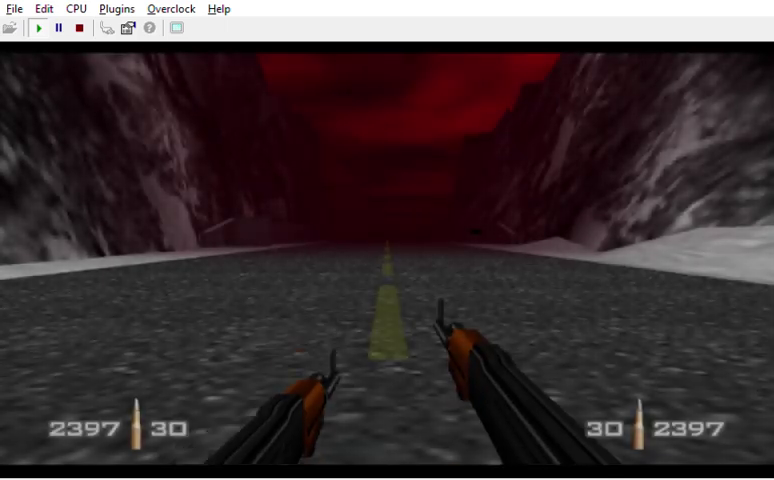
key(Return)
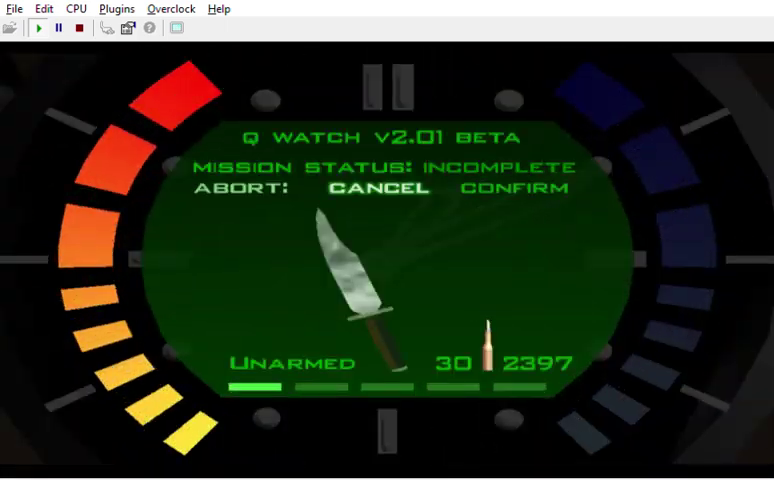
key(Right)
key(Return)
key(Return)
key(Return)
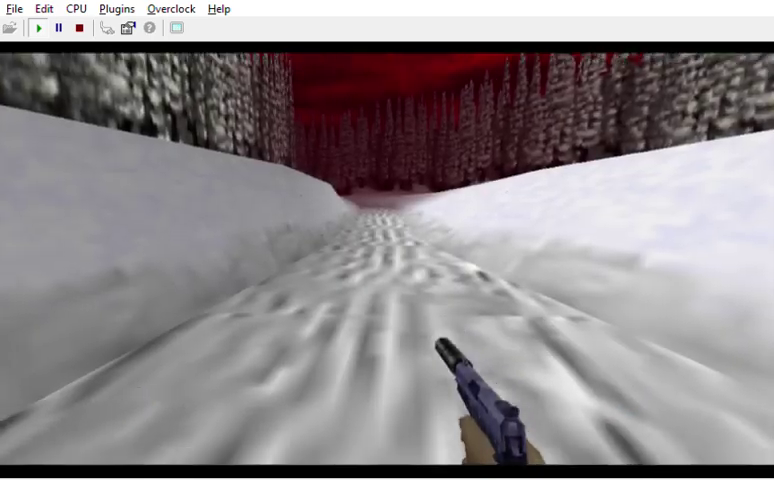
key(Return)
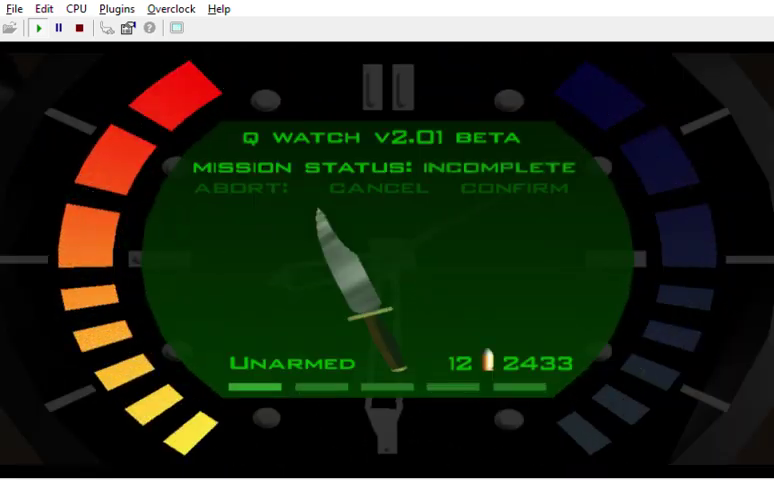
key(Return)
key(Return)
key(Return)
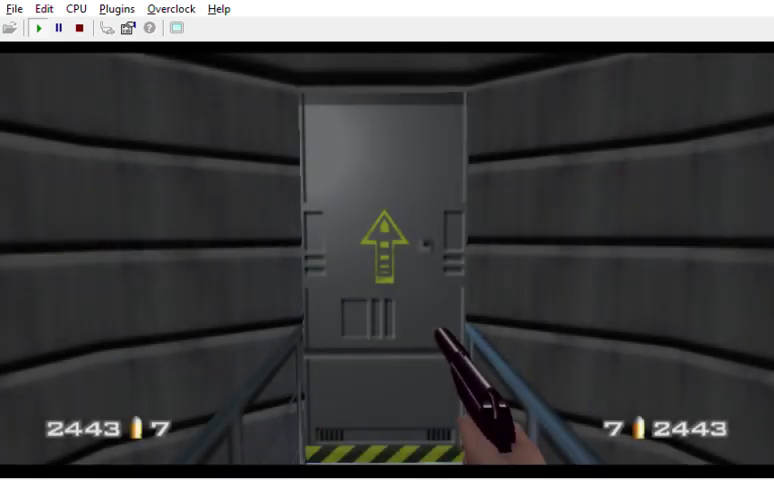
key(Return)
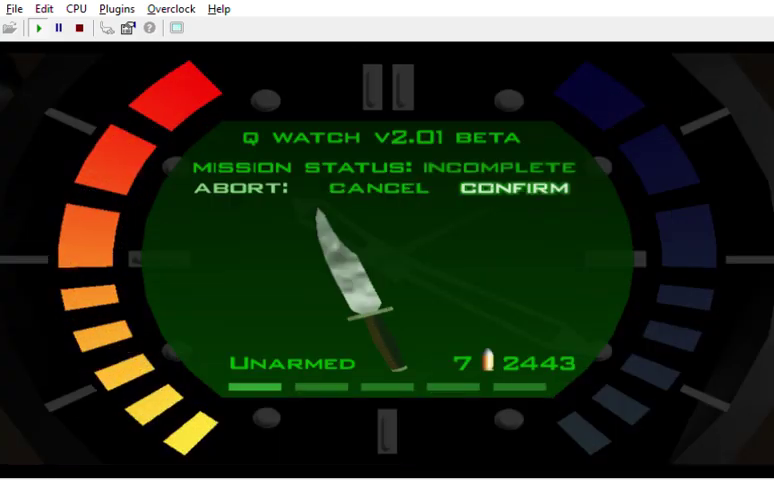
key(Return)
key(Return)
key(Return)
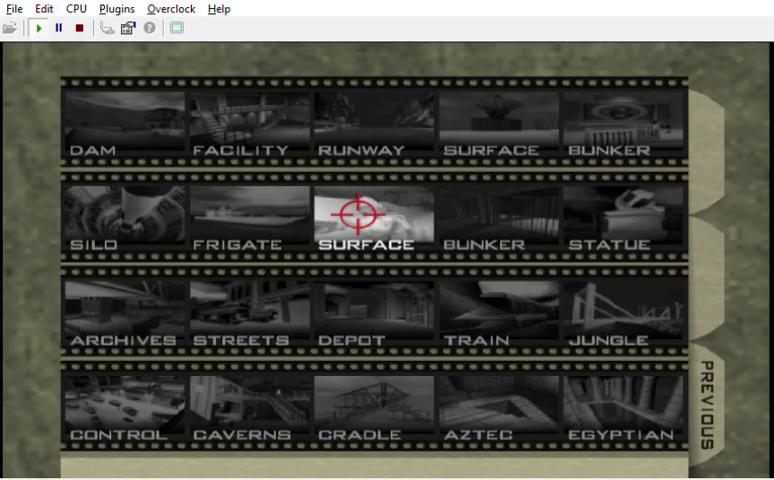
key(Return)
key(Return)
key(Return)
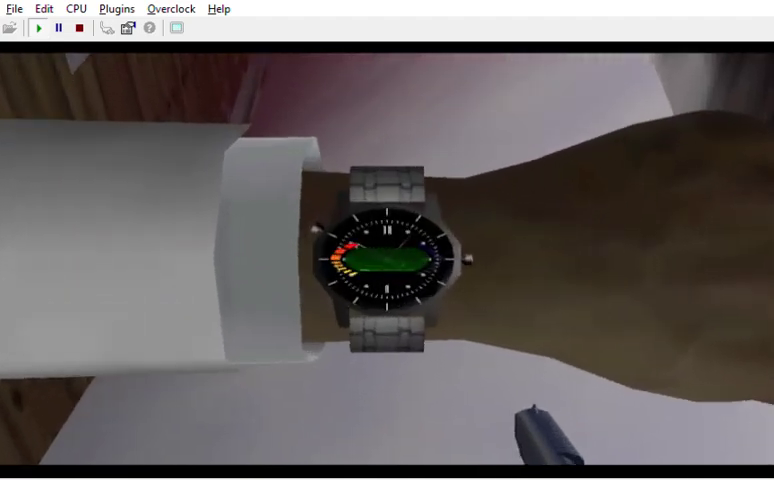
key(Return)
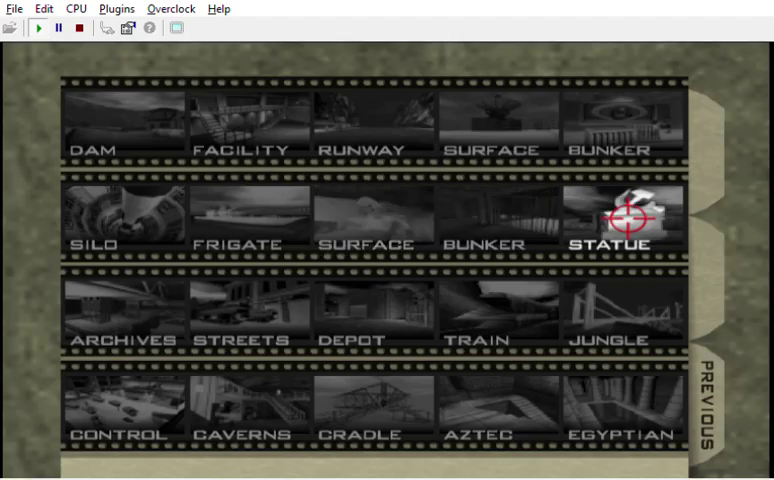
key(Return)
key(Return)
key(Return)
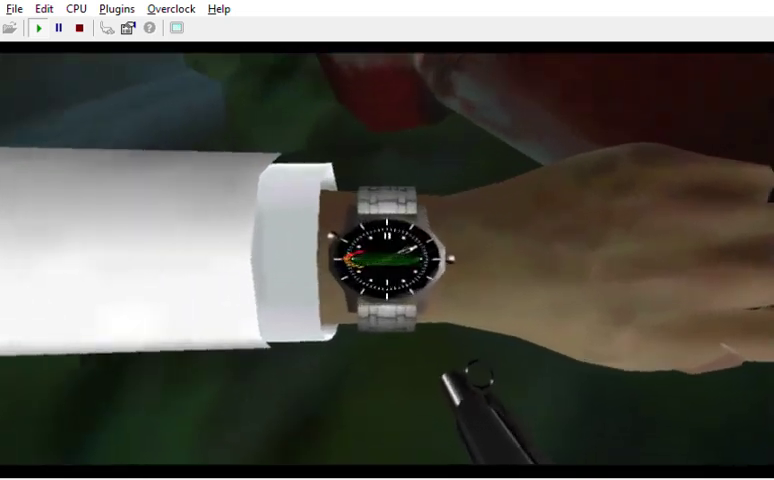
key(Return)
key(Return)
key(Return)
key(Return)
key(Return)
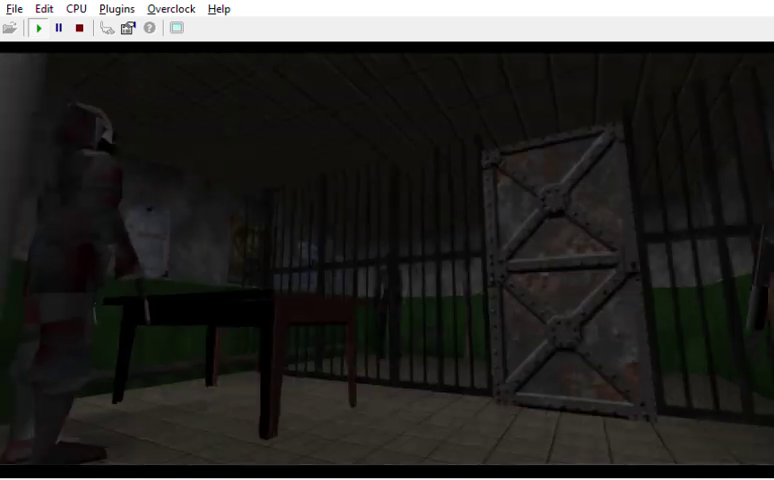
key(Return)
key(Return)
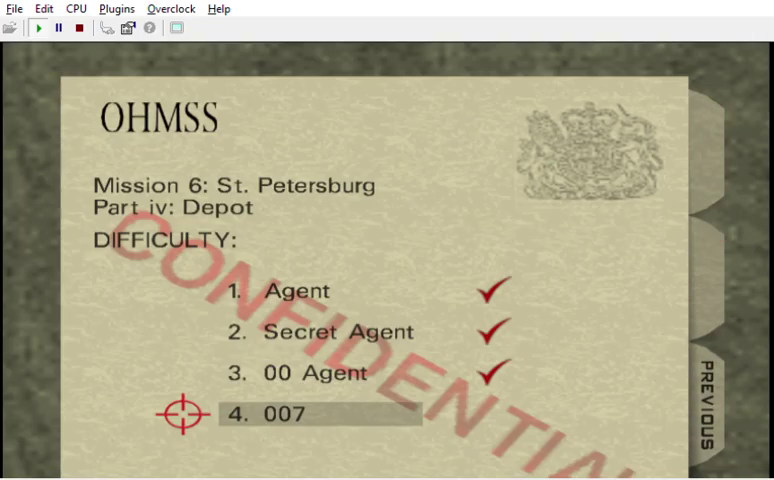
key(Return)
key(Return)
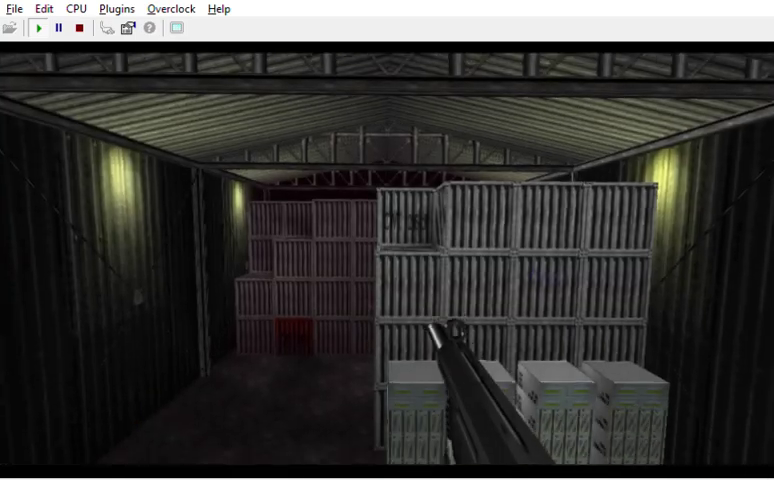
key(Return)
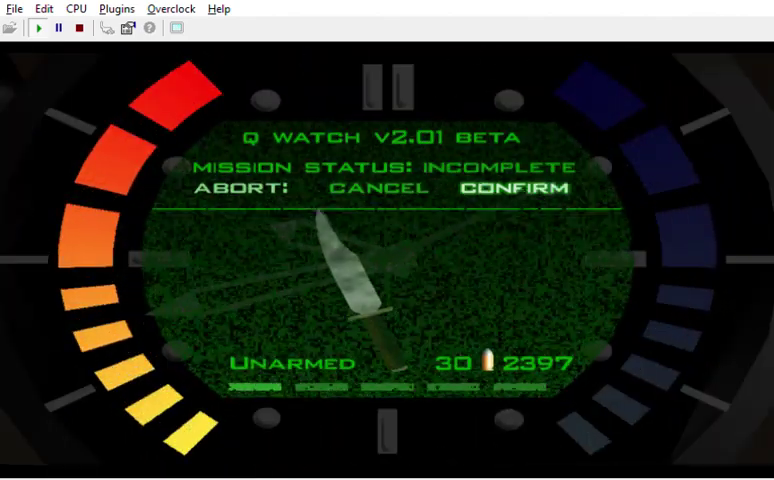
key(Return)
key(Return)
key(Return)
key(Return)
key(Return)
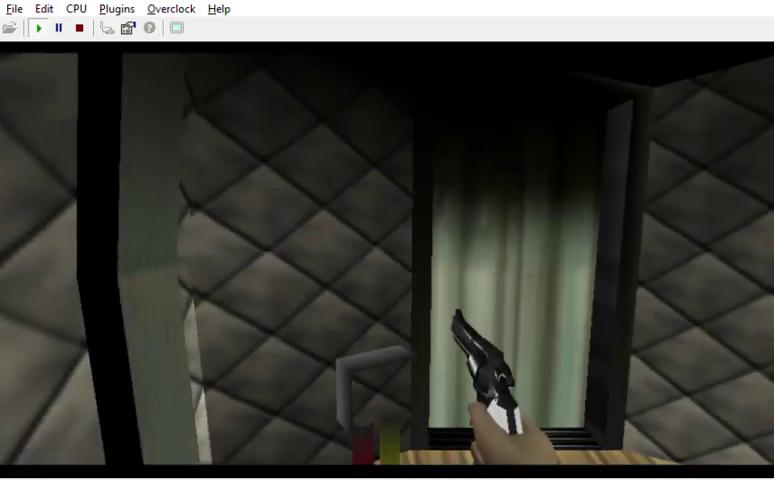
key(Return)
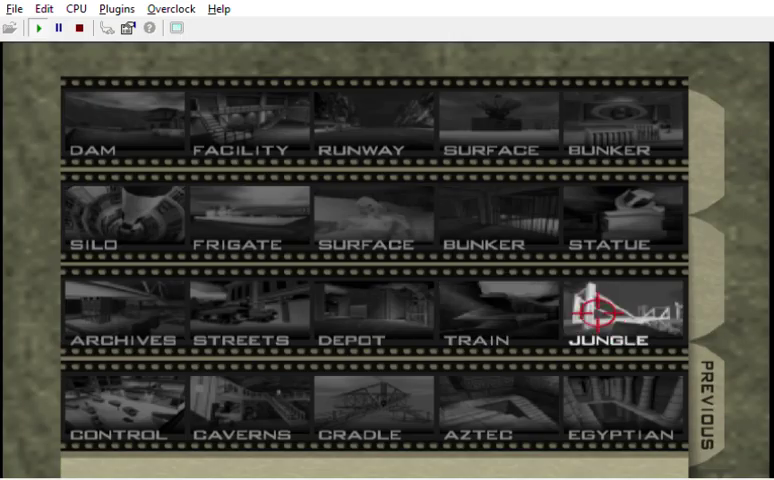
key(Return)
key(Return)
key(Return)
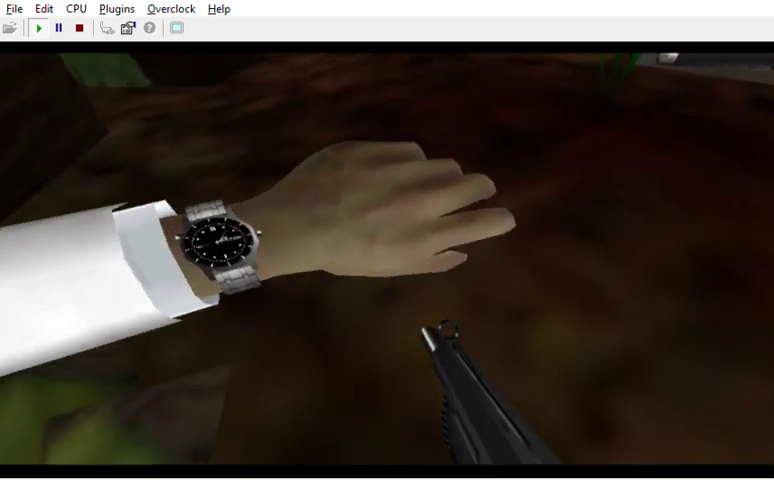
key(Return)
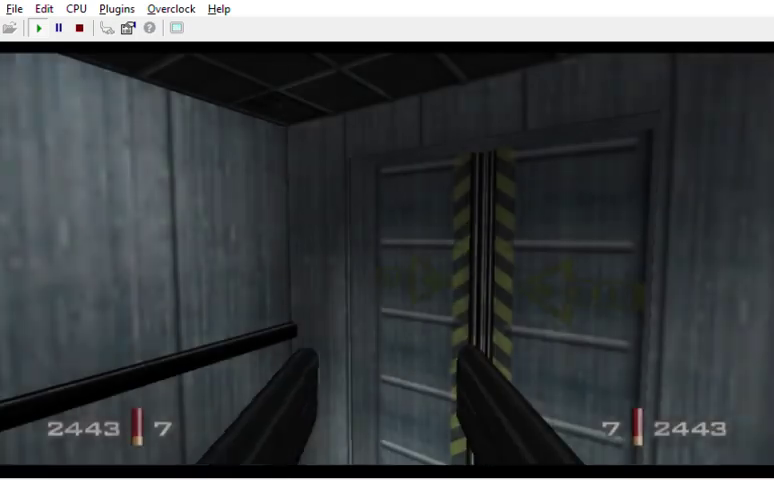
key(Return)
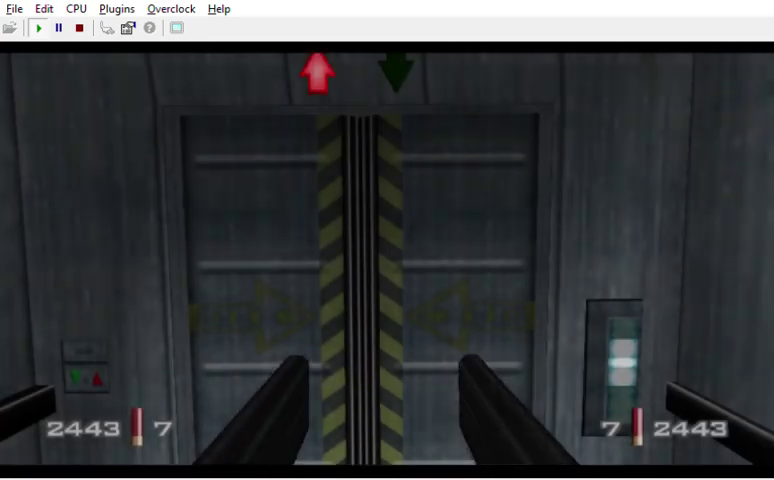
key(Return)
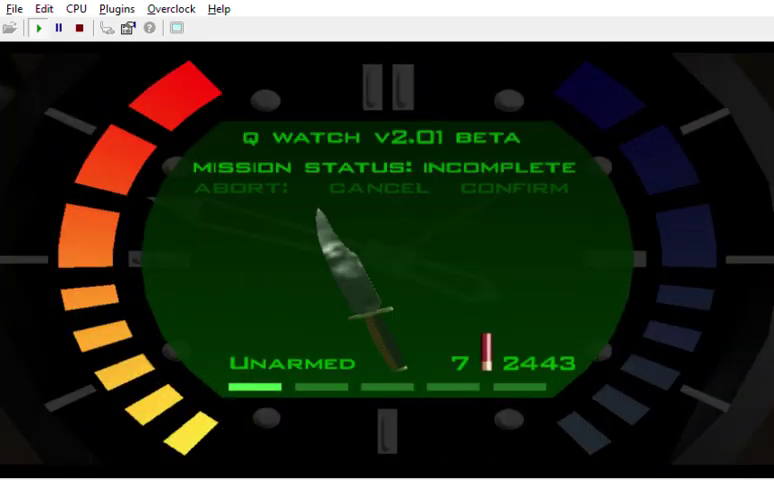
key(Return)
key(Return)
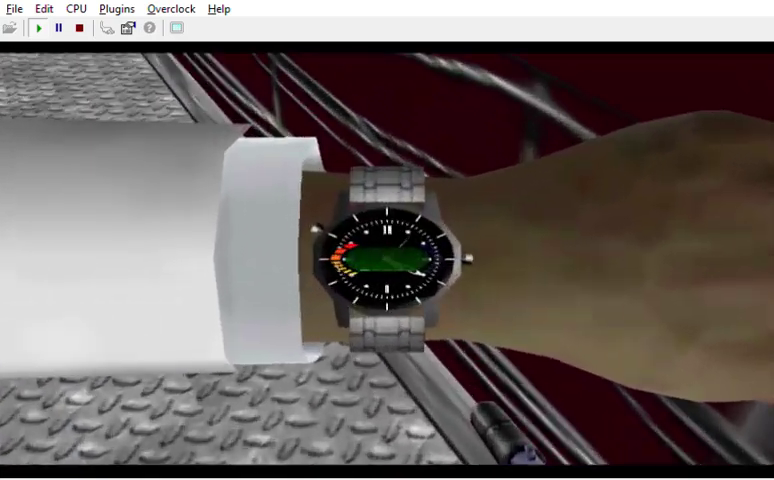
key(Right)
key(Return)
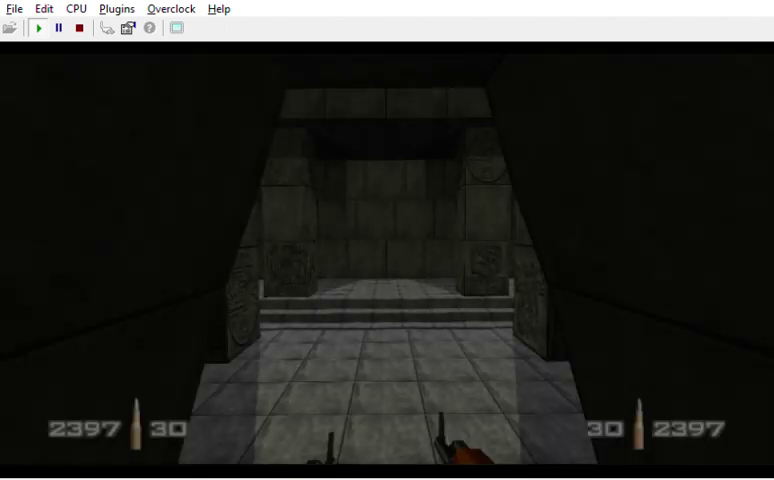
key(Return)
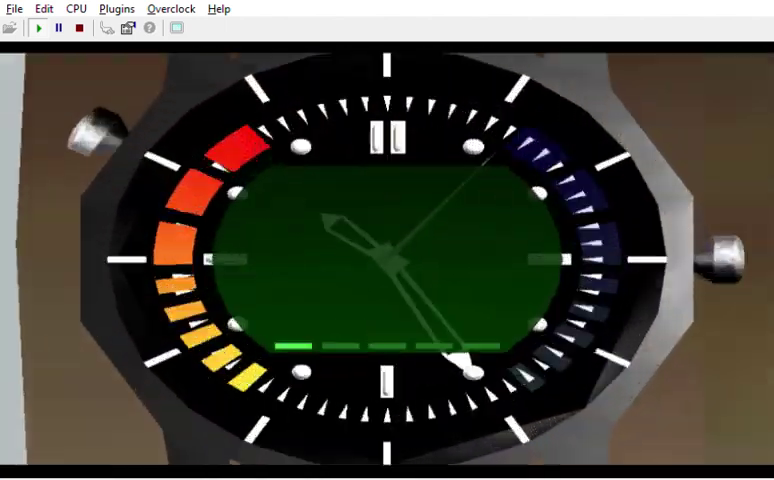
key(Return)
key(Return)
key(Return)
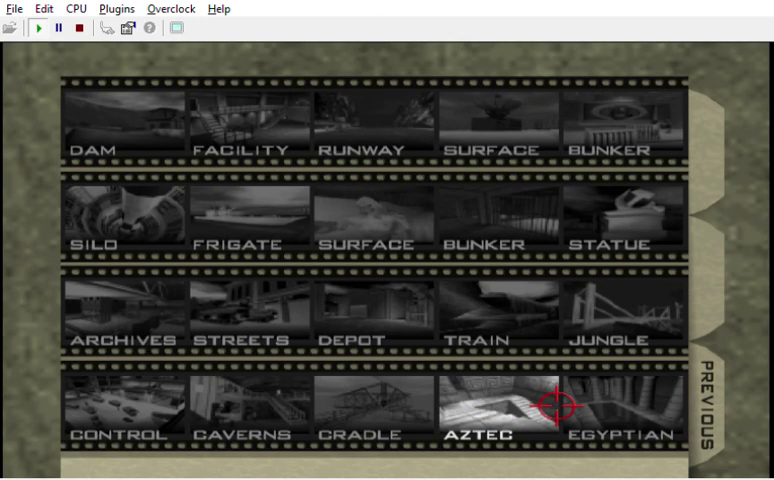
key(Return)
key(Return)
key(Return)
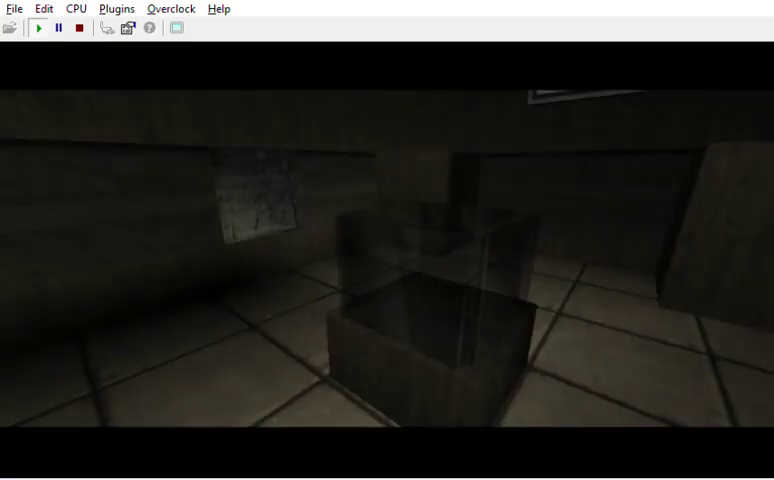